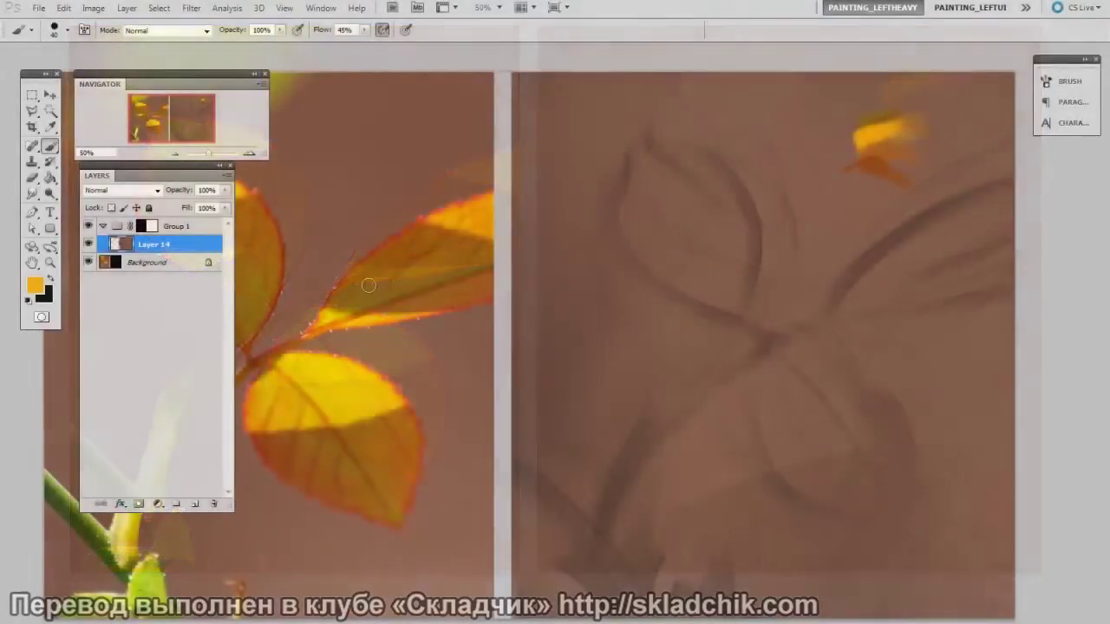
# Create a new layer above Layer 14 and display the Texture settings of the brush.
pyautogui.hotkey('ctrl', 'shift', 'alt', 'n')
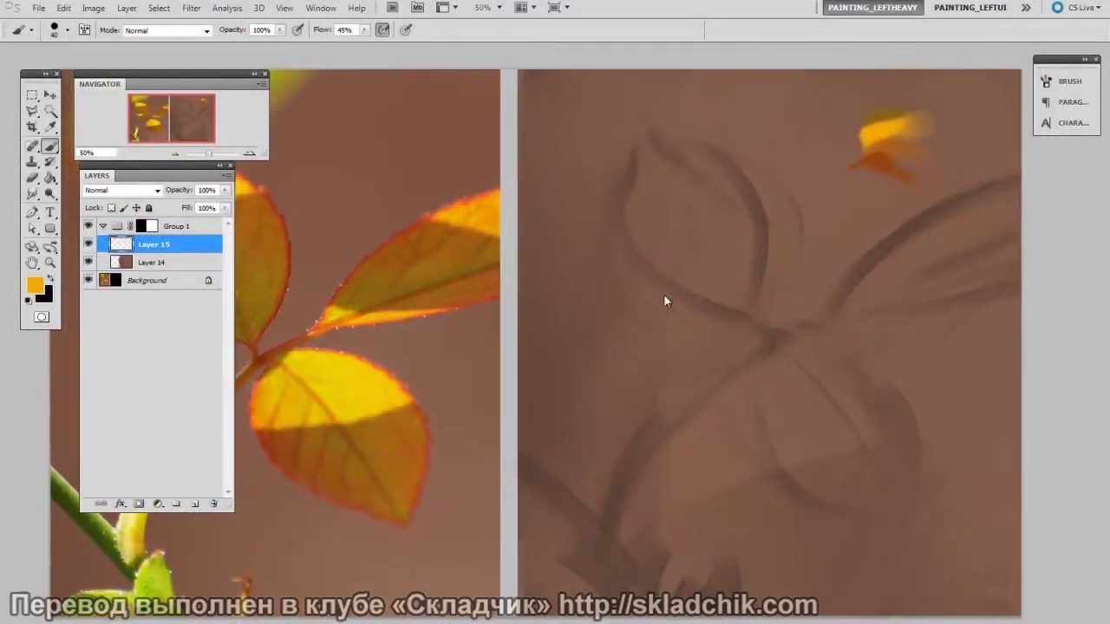
pyautogui.rightClick(666, 296)
pyautogui.press('Escape')
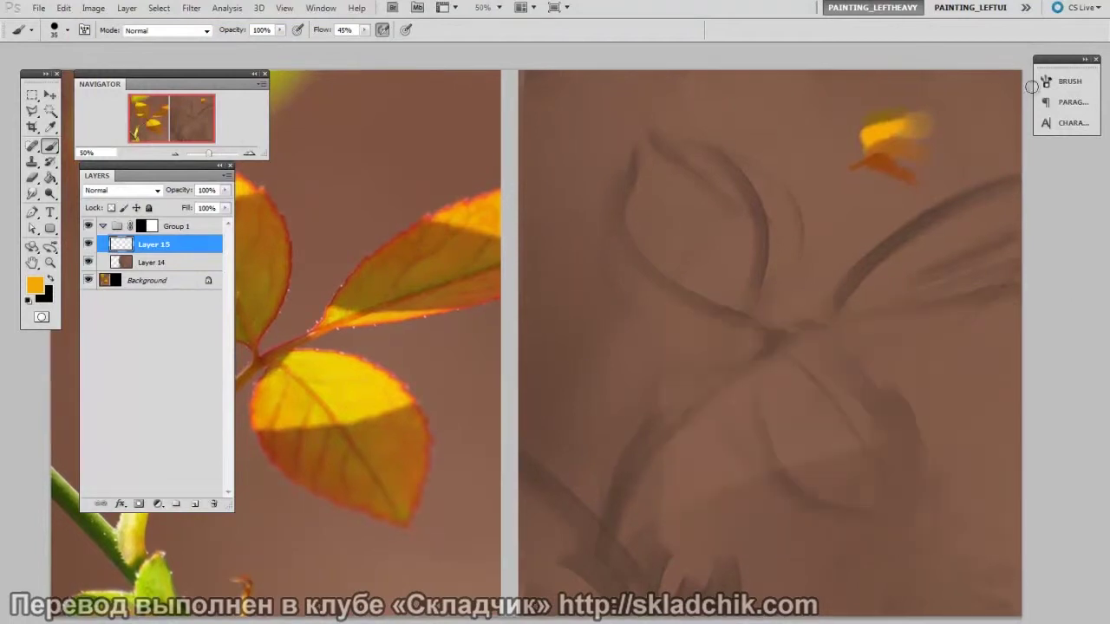
pyautogui.click(1046, 80)
pyautogui.click(824, 156)
pyautogui.click(806, 156)
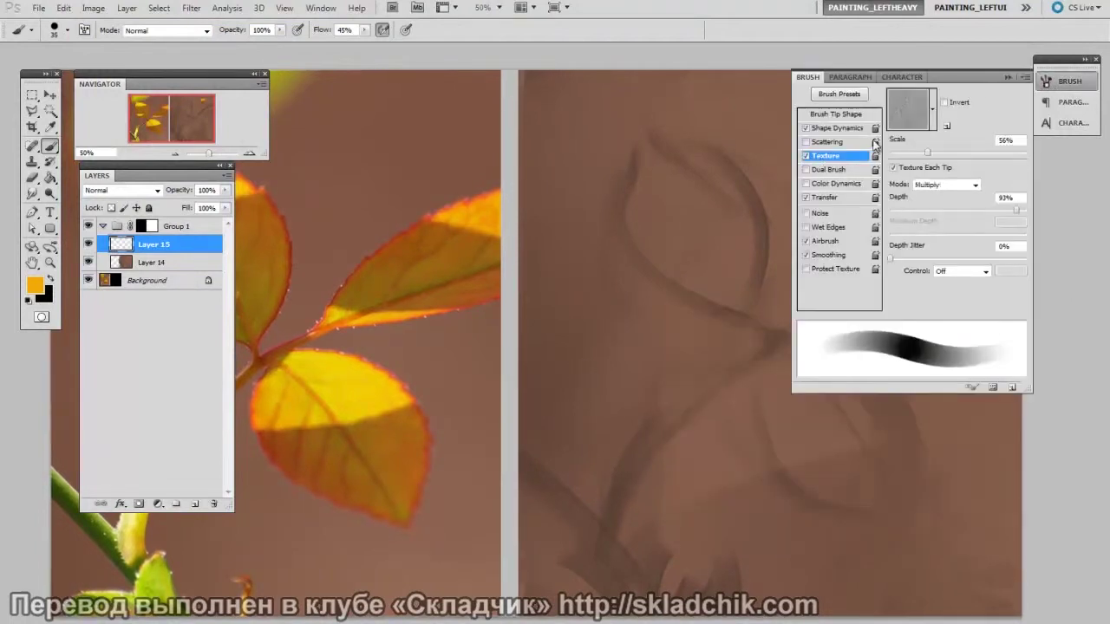
pyautogui.click(1044, 81)
# Sample the dark orange from the colour swatch and block in the body of the lower leaf with varying brush sizes.
pyautogui.keyDown('alt'); pyautogui.click(885, 164); pyautogui.keyUp('alt')
pyautogui.moveTo(691, 443); pyautogui.dragTo(636, 358)
pyautogui.press(']')
pyautogui.press(']')
pyautogui.press(']')
pyautogui.press(']')
pyautogui.moveTo(723, 334)
pyautogui.mouseDown()
pyautogui.moveTo(758, 331)
pyautogui.moveTo(719, 342)
pyautogui.moveTo(782, 354)
pyautogui.moveTo(740, 357)
pyautogui.moveTo(770, 387)
pyautogui.mouseUp()
pyautogui.press(']')
pyautogui.press(']')
pyautogui.press('[')
pyautogui.press('[')
pyautogui.press('[')
pyautogui.press('[')
pyautogui.press('[')
pyautogui.press('[')
pyautogui.moveTo(780, 344)
pyautogui.mouseDown()
pyautogui.moveTo(853, 329)
pyautogui.moveTo(807, 318)
pyautogui.moveTo(783, 342)
pyautogui.moveTo(854, 328)
pyautogui.moveTo(862, 339)
pyautogui.moveTo(814, 354)
pyautogui.moveTo(862, 376)
pyautogui.mouseUp()
pyautogui.press(']')
pyautogui.press(']')
pyautogui.press(']')
pyautogui.press(']')
pyautogui.press(']')
pyautogui.press(']')
pyautogui.press('[')
pyautogui.press('[')
pyautogui.press('[')
pyautogui.press('[')
pyautogui.press('[')
pyautogui.press('[')
pyautogui.moveTo(721, 338); pyautogui.dragTo(703, 350)
pyautogui.press(']')
pyautogui.press(']')
pyautogui.press(']')
pyautogui.press(']')
pyautogui.press(']')
pyautogui.press(']')
pyautogui.press(']')
pyautogui.press(']')
pyautogui.press(']')
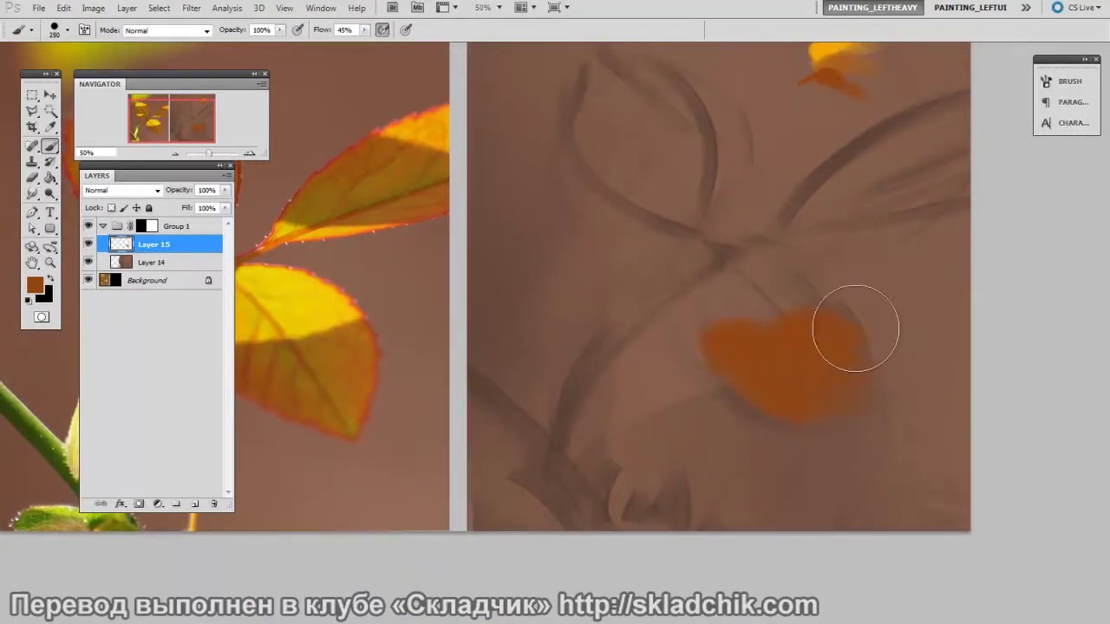
# Extend and smooth the lower and outer edges of the dark orange leaf shape with a smaller brush.
pyautogui.hotkey('ctrl', '+')
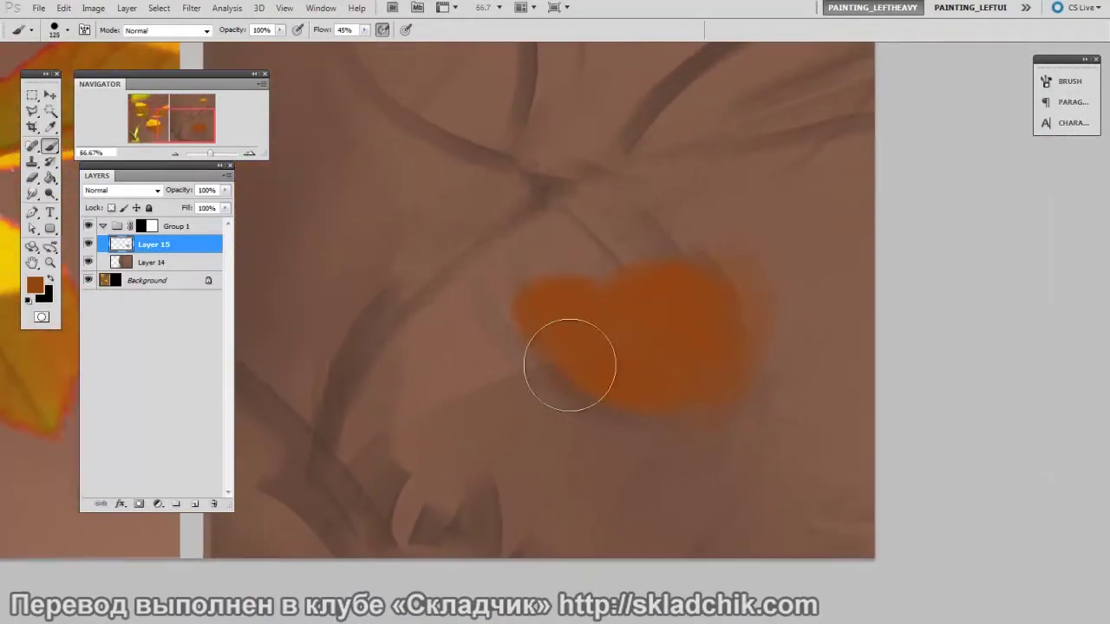
pyautogui.press('[')
pyautogui.press('[')
pyautogui.press('[')
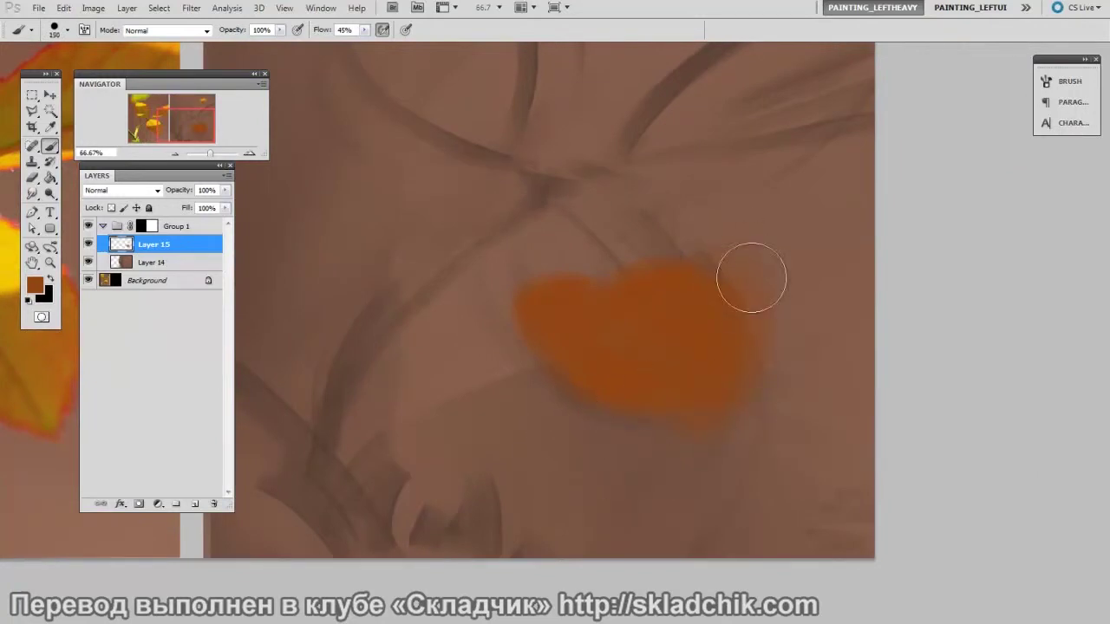
pyautogui.moveTo(560, 461); pyautogui.dragTo(719, 473)
pyautogui.press('[')
pyautogui.press('[')
pyautogui.press('[')
pyautogui.press('[')
# Add a new layer and paint the sunlit band across the leaf's upper part with yellow sampled from the swatch.
pyautogui.hotkey('ctrl', '-')
pyautogui.moveTo(695, 99)
pyautogui.mouseDown()
pyautogui.moveTo(861, 305)
pyautogui.moveTo(793, 206)
pyautogui.moveTo(867, 231)
pyautogui.mouseUp()
pyautogui.hotkey('ctrl', 'j')
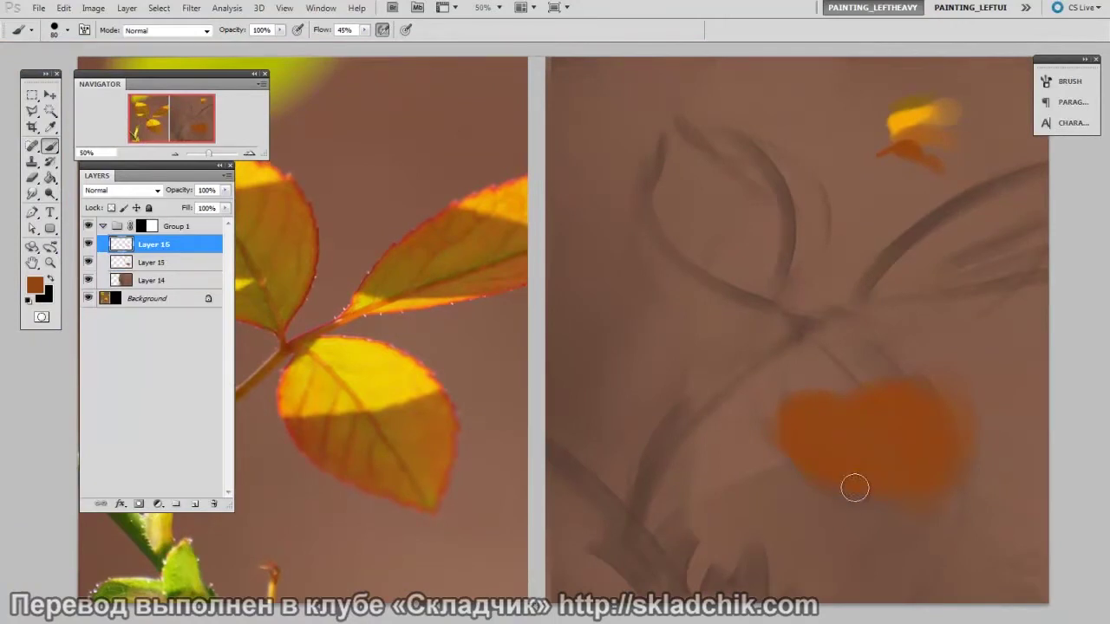
pyautogui.keyDown('alt'); pyautogui.click(919, 124); pyautogui.keyUp('alt')
pyautogui.press('[')
pyautogui.press('[')
pyautogui.press('[')
pyautogui.press('[')
pyautogui.press('[')
pyautogui.press('[')
pyautogui.press('[')
pyautogui.press('[')
pyautogui.moveTo(816, 394)
pyautogui.mouseDown()
pyautogui.moveTo(782, 402)
pyautogui.moveTo(860, 395)
pyautogui.moveTo(895, 385)
pyautogui.moveTo(867, 383)
pyautogui.moveTo(899, 371)
pyautogui.moveTo(829, 389)
pyautogui.moveTo(886, 372)
pyautogui.moveTo(795, 381)
pyautogui.moveTo(836, 387)
pyautogui.moveTo(784, 401)
pyautogui.moveTo(842, 387)
pyautogui.mouseUp()
pyautogui.press(']')
pyautogui.press(']')
pyautogui.press(']')
pyautogui.press(']')
pyautogui.press(']')
# Clean up the yellow band with the Eraser and paint it wider to fill the leaf's rounded upper part.
pyautogui.press('e')
pyautogui.press('[')
pyautogui.press('[')
pyautogui.press('[')
pyautogui.press('[')
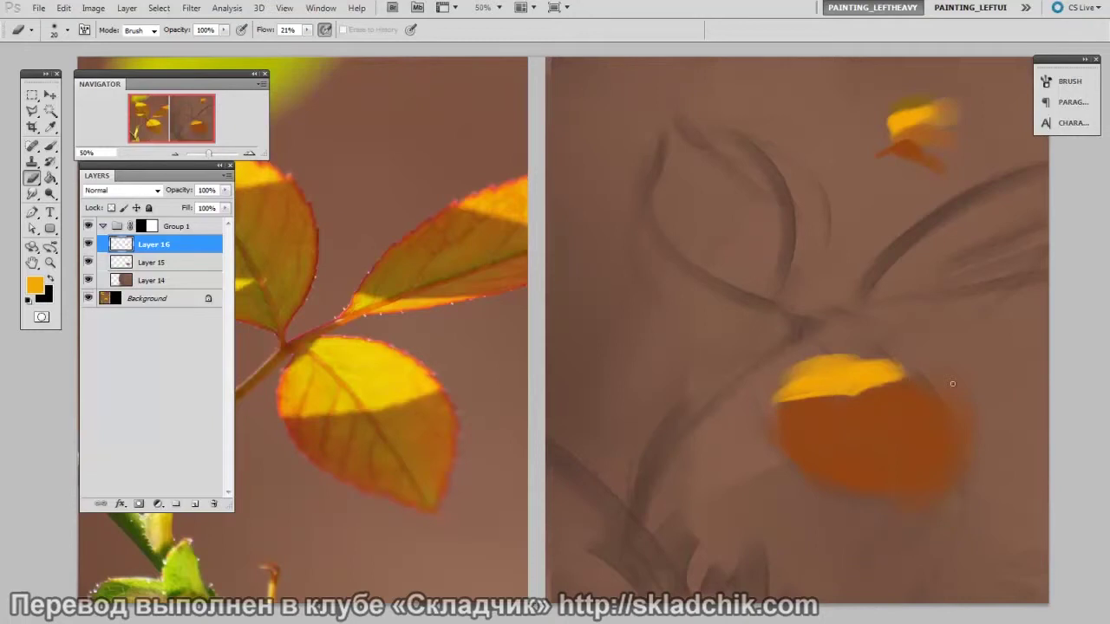
pyautogui.press('b')
pyautogui.moveTo(871, 354)
pyautogui.mouseDown()
pyautogui.moveTo(807, 358)
pyautogui.moveTo(785, 378)
pyautogui.moveTo(908, 376)
pyautogui.mouseUp()
pyautogui.press('[')
pyautogui.press('[')
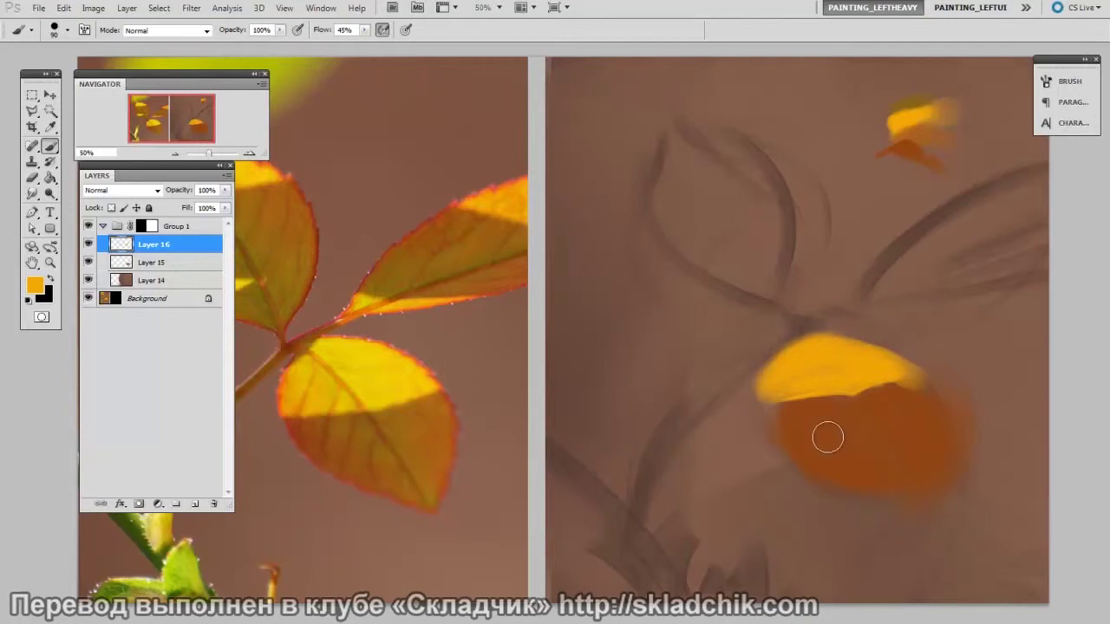
# Erase small notches into the left tip of the yellow area to form a serrated leaf edge.
pyautogui.hotkey('ctrl', '+')
pyautogui.hotkey('ctrl', '+')
pyautogui.moveTo(911, 438)
pyautogui.mouseDown()
pyautogui.moveTo(735, 401)
pyautogui.moveTo(679, 431)
pyautogui.mouseUp()
pyautogui.moveTo(742, 371); pyautogui.dragTo(723, 389)
pyautogui.press('e')
pyautogui.moveTo(718, 343); pyautogui.dragTo(705, 368)
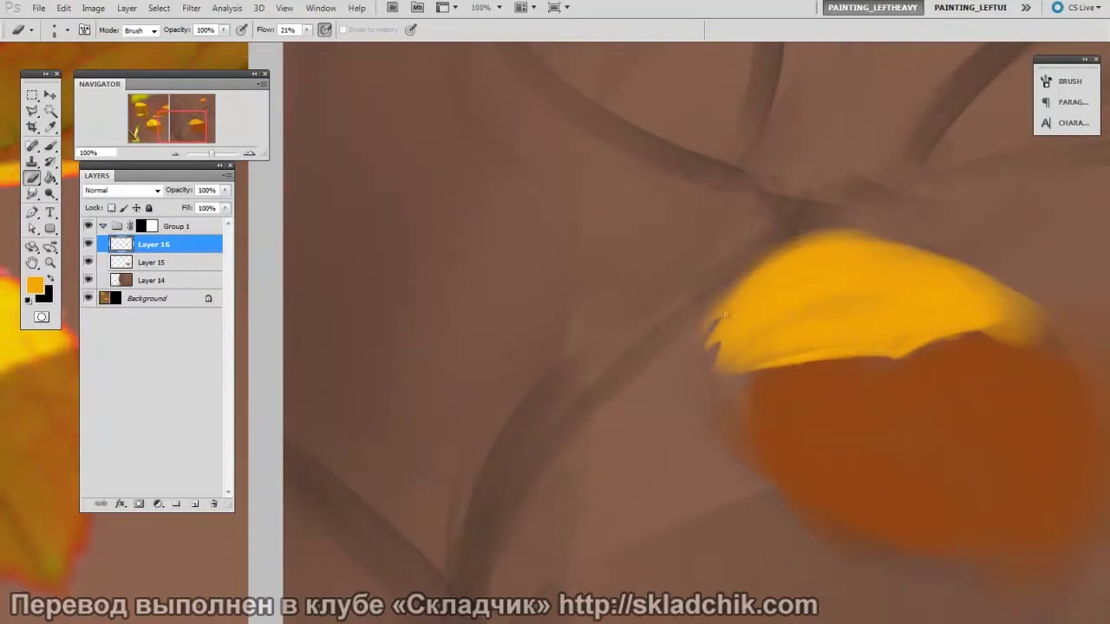
# Erase the blurry right end of the yellow area into a crisp, jagged edge.
pyautogui.press(']')
pyautogui.press(']')
pyautogui.press(']')
pyautogui.press(']')
pyautogui.moveTo(1038, 275); pyautogui.dragTo(939, 253)
pyautogui.moveTo(946, 303)
pyautogui.mouseDown()
pyautogui.moveTo(891, 312)
pyautogui.moveTo(905, 321)
pyautogui.mouseUp()
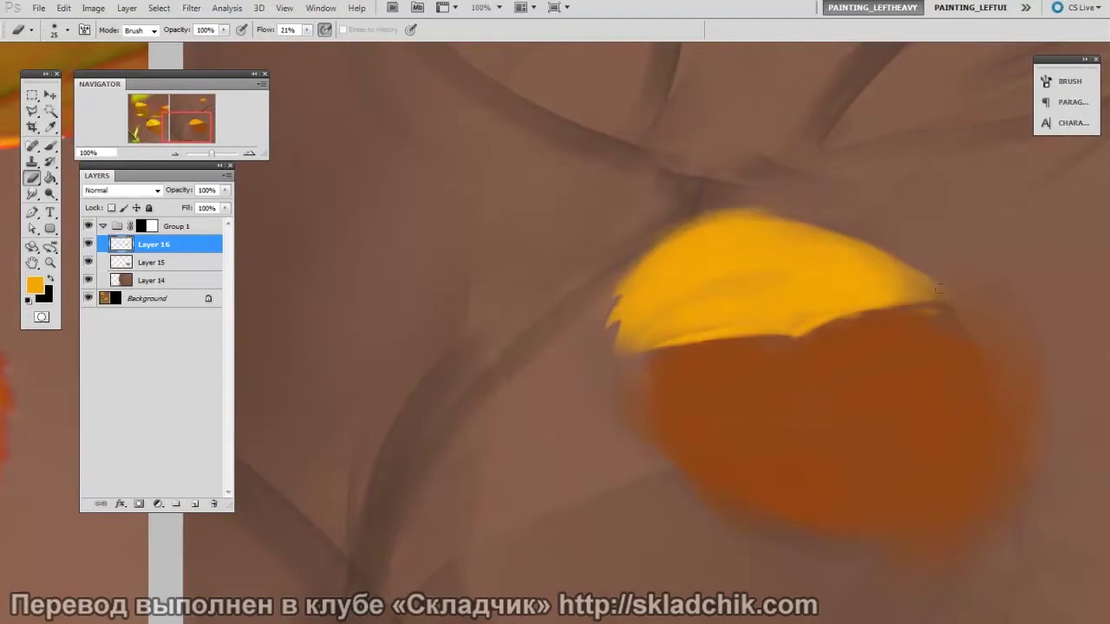
pyautogui.press('[')
pyautogui.press(']')
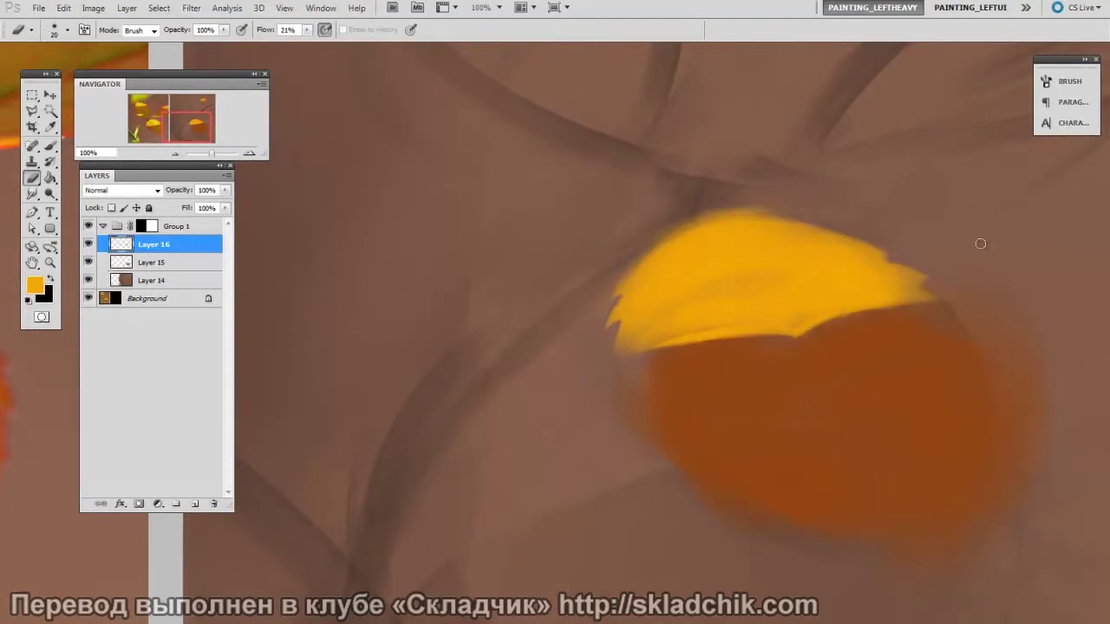
# Add a new layer and paint the midrib and a side vein on the yellow area with the sampled dark orange.
pyautogui.hotkey('ctrl', '-')
pyautogui.hotkey('ctrl', '-')
pyautogui.moveTo(878, 348); pyautogui.dragTo(877, 237)
pyautogui.hotkey('ctrl', 'alt', 'shift', 'n')
pyautogui.press('b')
pyautogui.keyDown('alt'); pyautogui.click(853, 426); pyautogui.keyUp('alt')
pyautogui.moveTo(808, 345); pyautogui.dragTo(854, 401)
pyautogui.moveTo(805, 347)
pyautogui.mouseDown()
pyautogui.moveTo(847, 399)
pyautogui.moveTo(809, 400)
pyautogui.mouseUp()
# Add another new layer and paint further side veins across the yellow area, mainly to the right of the midrib.
pyautogui.hotkey('ctrl', 'shift', 'alt', 'n')
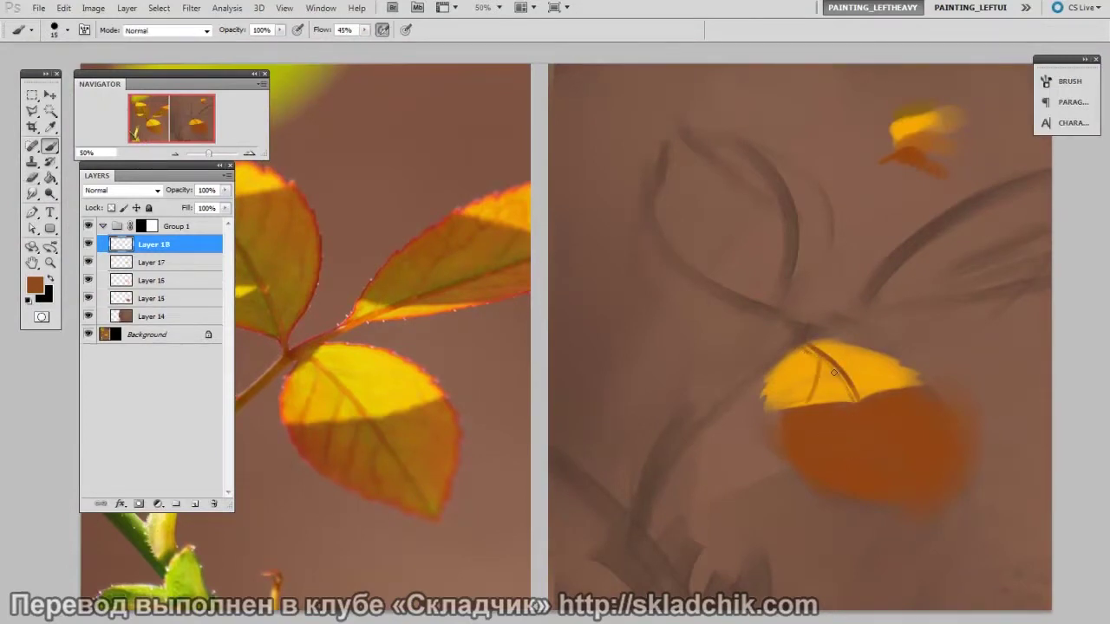
pyautogui.press('e')
pyautogui.press('b')
pyautogui.moveTo(851, 364); pyautogui.dragTo(917, 382)
pyautogui.press('e')
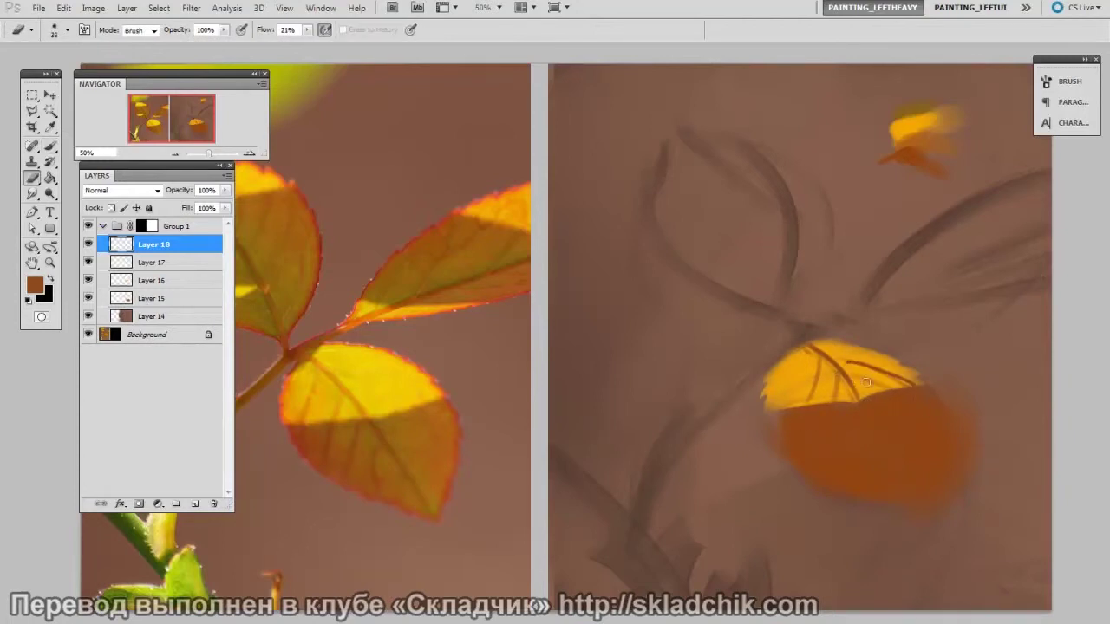
pyautogui.press('b')
pyautogui.moveTo(834, 361)
pyautogui.mouseDown()
pyautogui.moveTo(886, 382)
pyautogui.moveTo(867, 410)
pyautogui.moveTo(842, 366)
pyautogui.moveTo(914, 390)
pyautogui.mouseUp()
# Strengthen the left vein with the leaf's sampled dark orange, and resample the yellow with a 90 px brush.
pyautogui.keyDown('alt'); pyautogui.click(879, 372); pyautogui.keyUp('alt')
pyautogui.keyDown('alt'); pyautogui.click(904, 397); pyautogui.keyUp('alt')
pyautogui.press(']')
pyautogui.press(']')
pyautogui.press(']')
pyautogui.press('space')
pyautogui.moveTo(873, 461); pyautogui.dragTo(898, 433)
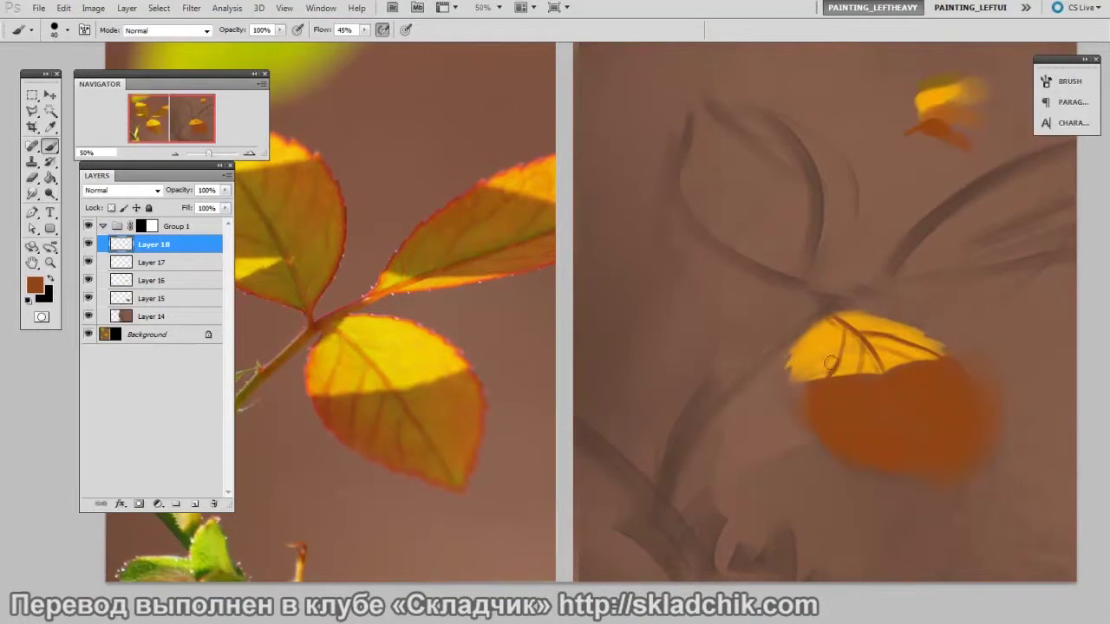
pyautogui.press(']')
pyautogui.press(']')
pyautogui.press(']')
pyautogui.press(']')
pyautogui.press(']')
pyautogui.press(']')
pyautogui.press(']')
pyautogui.keyDown('alt'); pyautogui.click(817, 357); pyautogui.keyUp('alt')
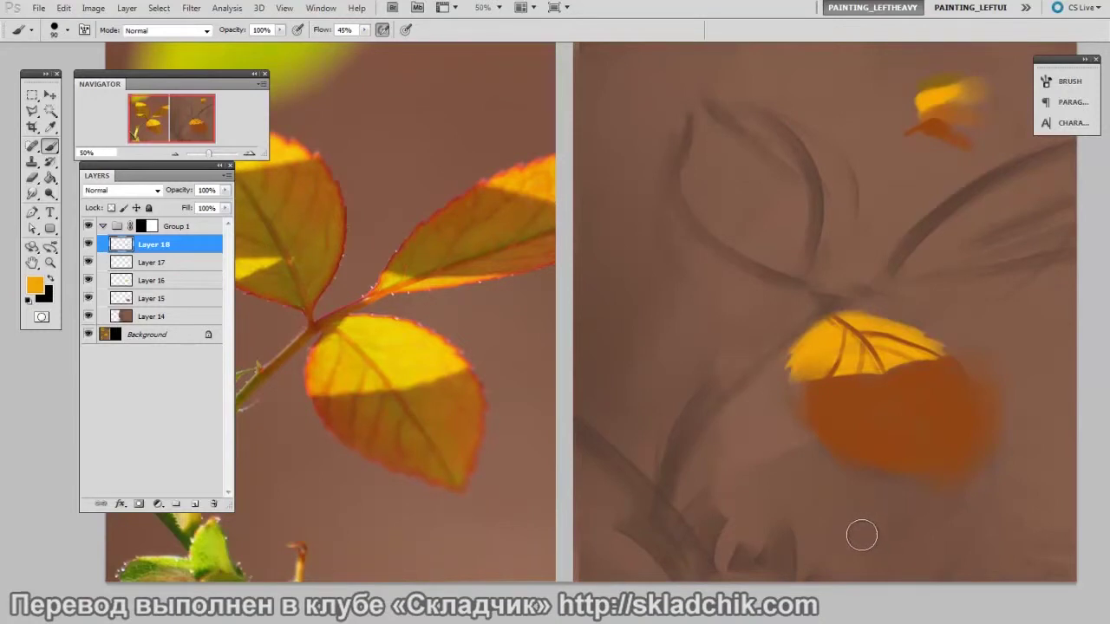
# Sample the brown background and paint over the blurry right edge of the dark orange leaf with a 125 px brush.
pyautogui.moveTo(946, 517); pyautogui.dragTo(894, 495)
pyautogui.keyDown('alt'); pyautogui.click(890, 329); pyautogui.keyUp('alt')
pyautogui.moveTo(909, 369); pyautogui.dragTo(895, 455)
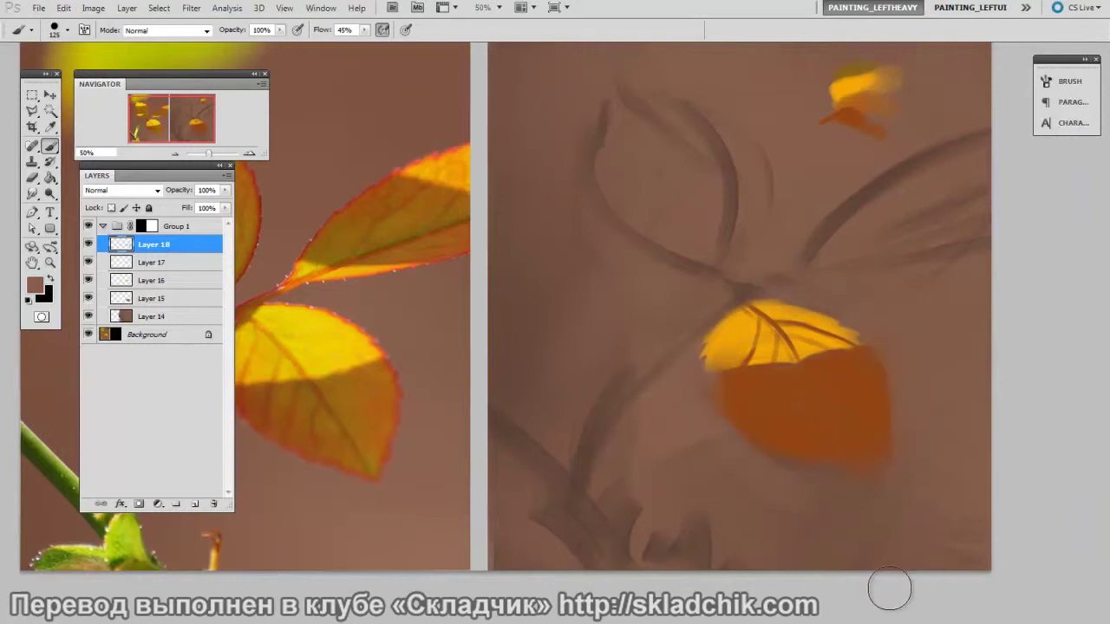
pyautogui.moveTo(885, 510); pyautogui.dragTo(954, 477)
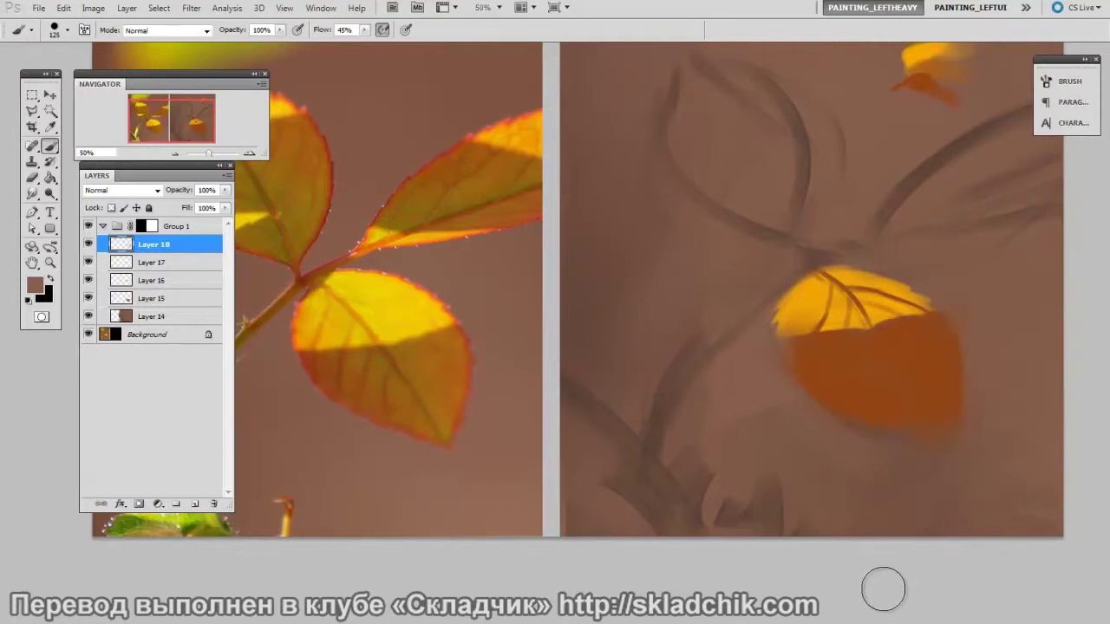
# Refine the leaf's lower-left edge at 200% zoom with sampled leaf orange and background brown.
pyautogui.scroll(3, 842, 346)
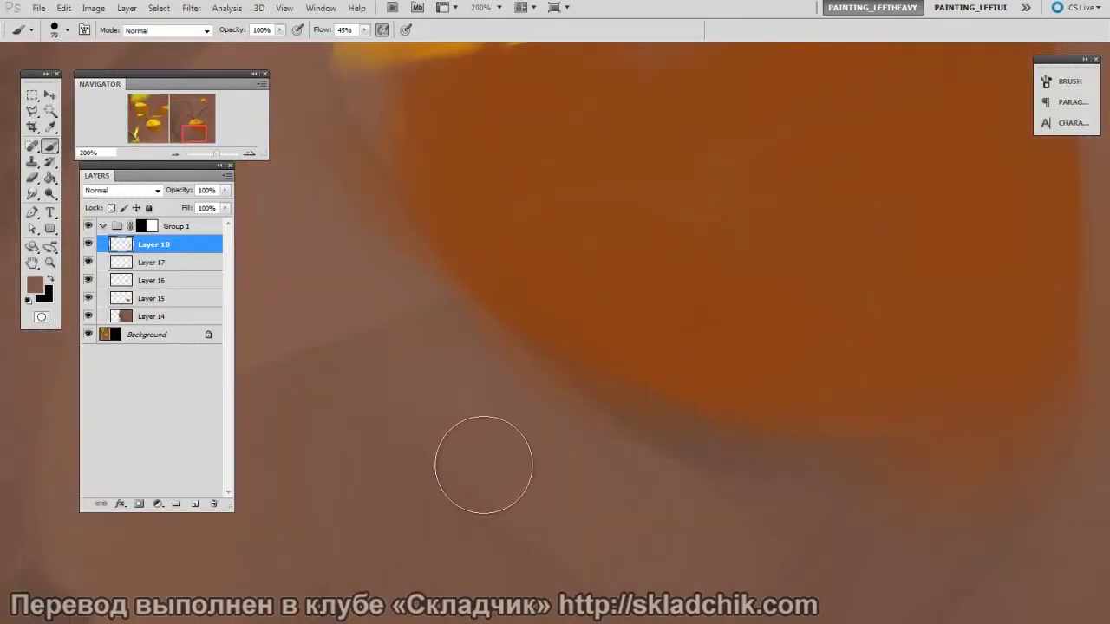
pyautogui.press(']')
pyautogui.press(']')
pyautogui.press(']')
pyautogui.press(']')
pyautogui.keyDown('alt'); pyautogui.click(538, 257); pyautogui.keyUp('alt')
pyautogui.keyDown('alt'); pyautogui.click(694, 506); pyautogui.keyUp('alt')
pyautogui.press(']')
pyautogui.moveTo(584, 473); pyautogui.dragTo(462, 234)
# Smooth the dark orange leaf's bottom edge with sampled leaf orange and background brown, using a brush of up to 100 px.
pyautogui.keyDown('alt'); pyautogui.click(544, 198); pyautogui.keyUp('alt')
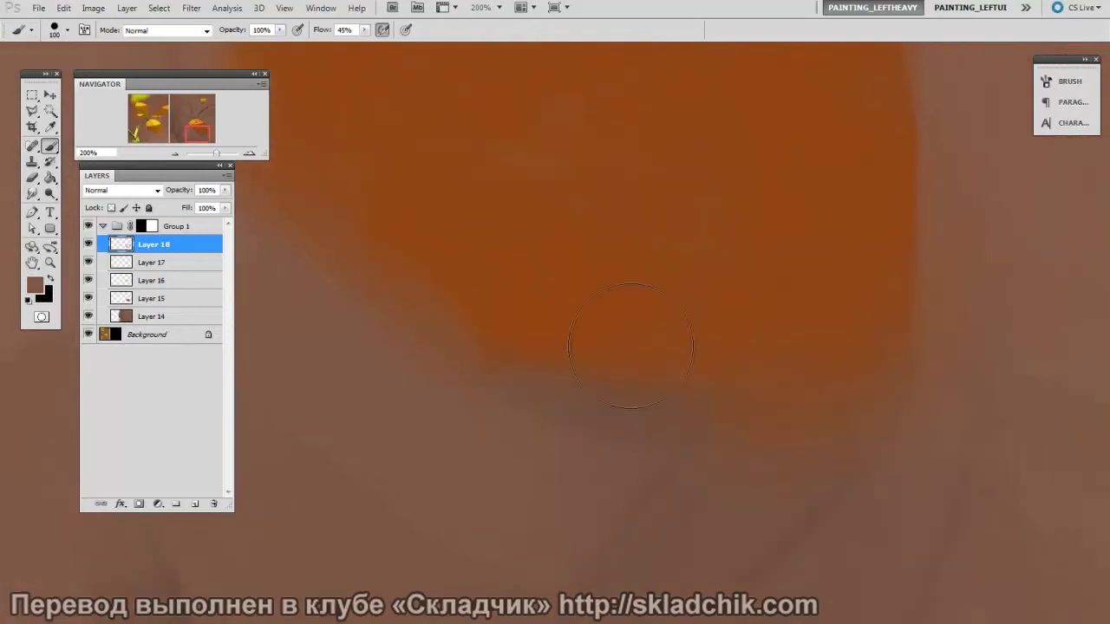
pyautogui.keyDown('alt'); pyautogui.click(626, 341); pyautogui.keyUp('alt')
pyautogui.press(']')
pyautogui.press(']')
pyautogui.keyDown('alt'); pyautogui.click(634, 438); pyautogui.keyUp('alt')
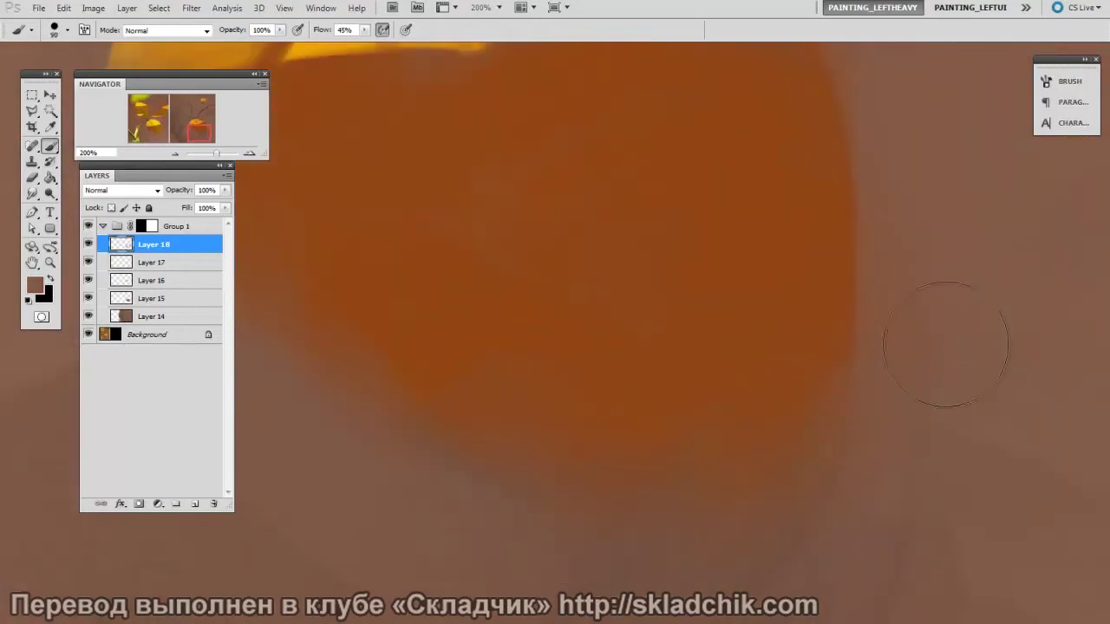
# Reshape the leaf's right edge with sampled dark orange and background brown, using a soft brush of about 100 px.
pyautogui.keyDown('alt'); pyautogui.click(762, 359); pyautogui.keyUp('alt')
pyautogui.press(']')
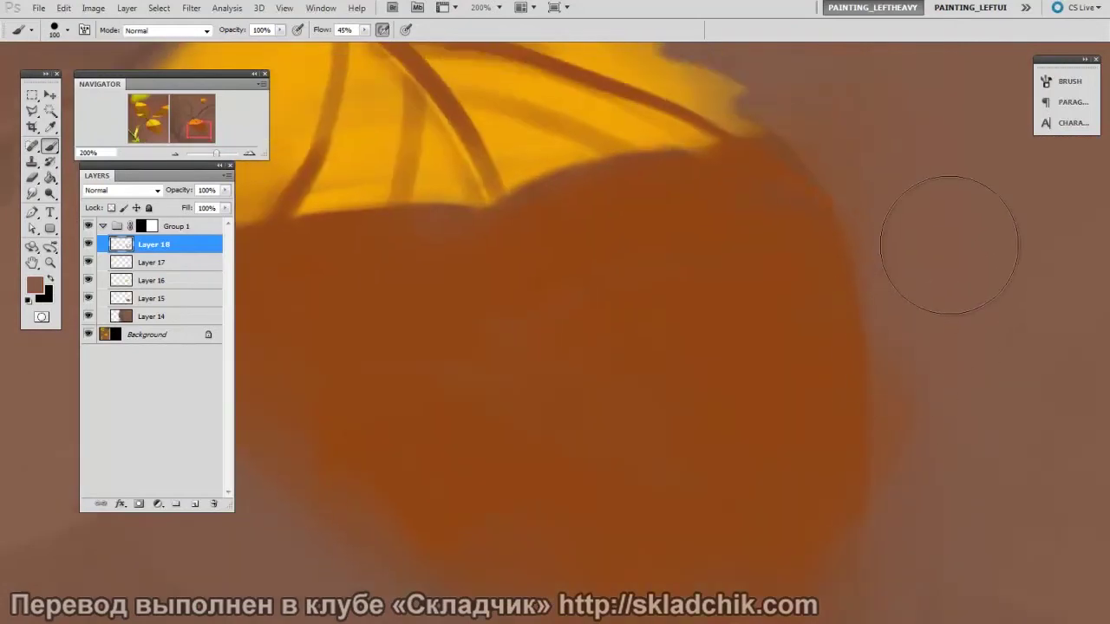
pyautogui.press('[')
pyautogui.keyDown('alt'); pyautogui.click(736, 245); pyautogui.keyUp('alt')
pyautogui.moveTo(780, 208)
pyautogui.mouseDown()
pyautogui.moveTo(839, 196)
pyautogui.moveTo(765, 292)
pyautogui.moveTo(799, 433)
pyautogui.mouseUp()
pyautogui.press(']')
pyautogui.keyDown('alt'); pyautogui.click(942, 243); pyautogui.keyUp('alt')
pyautogui.moveTo(625, 160)
pyautogui.mouseDown()
pyautogui.moveTo(824, 324)
pyautogui.moveTo(855, 366)
pyautogui.mouseUp()
# Reduce the brush to a much smaller size and resample colours around the leaf for finer detail work.
pyautogui.press('[')
pyautogui.press('[')
pyautogui.press('[')
pyautogui.press('[')
pyautogui.press('[')
pyautogui.press('[')
pyautogui.press('[')
pyautogui.press('[')
pyautogui.keyDown('alt'); pyautogui.click(435, 423); pyautogui.keyUp('alt')
pyautogui.keyDown('alt'); pyautogui.click(506, 476); pyautogui.keyUp('alt')
pyautogui.keyDown('alt'); pyautogui.click(483, 438); pyautogui.keyUp('alt')
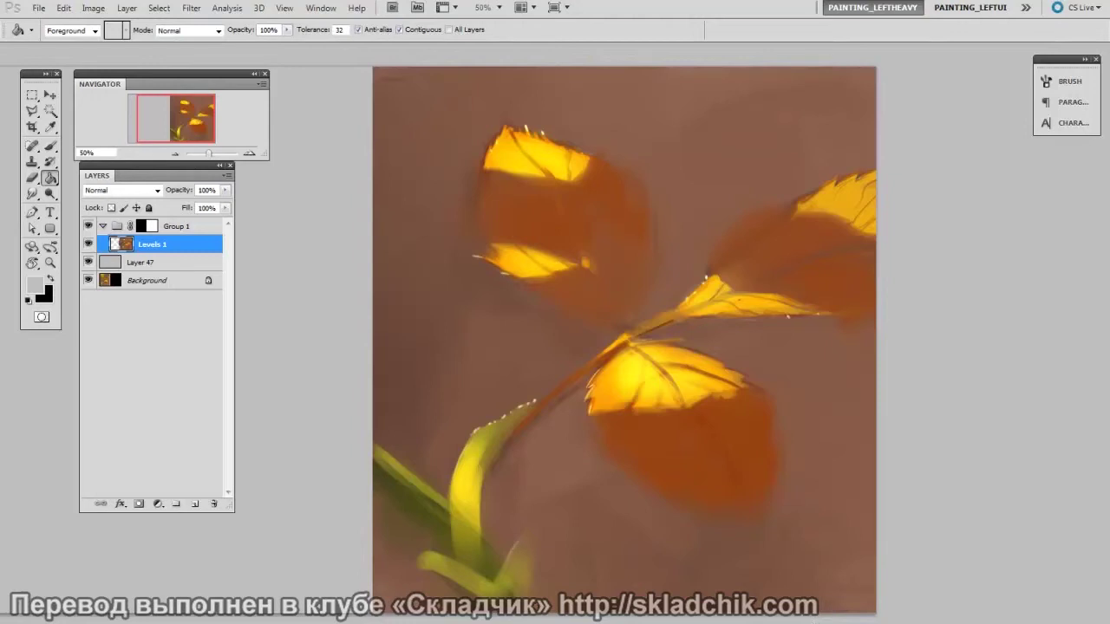
# Examine the finished painting's leaves, stem and edge highlights at 66.67% and 100% zoom.
pyautogui.hotkey('ctrl', '+')
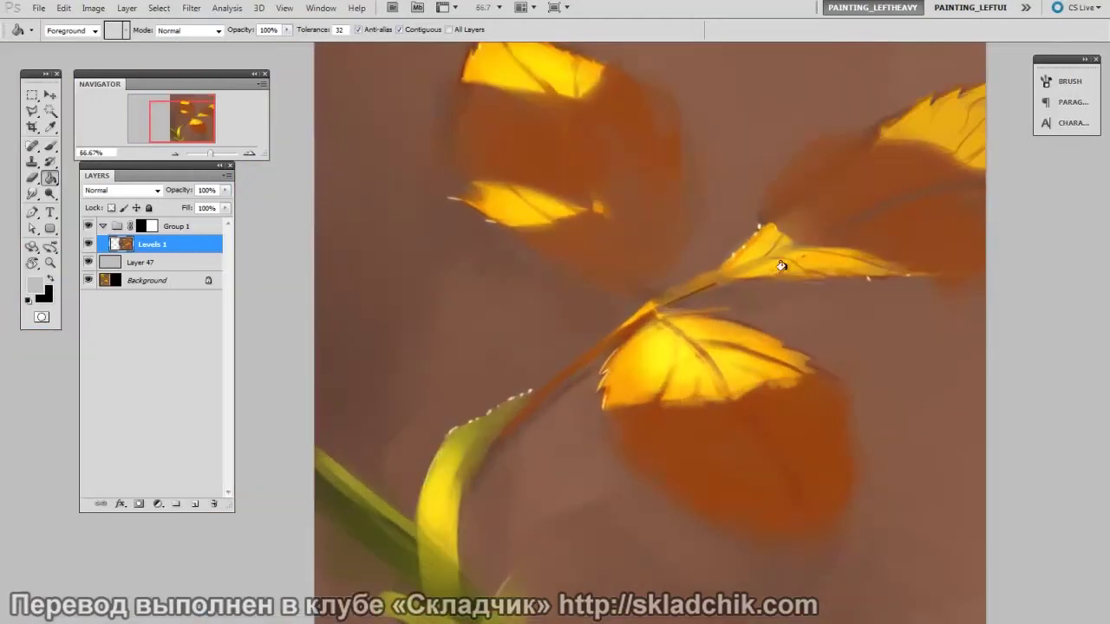
pyautogui.moveTo(791, 206); pyautogui.dragTo(736, 295)
pyautogui.hotkey('ctrl', '+')
pyautogui.moveTo(771, 191); pyautogui.dragTo(797, 308)
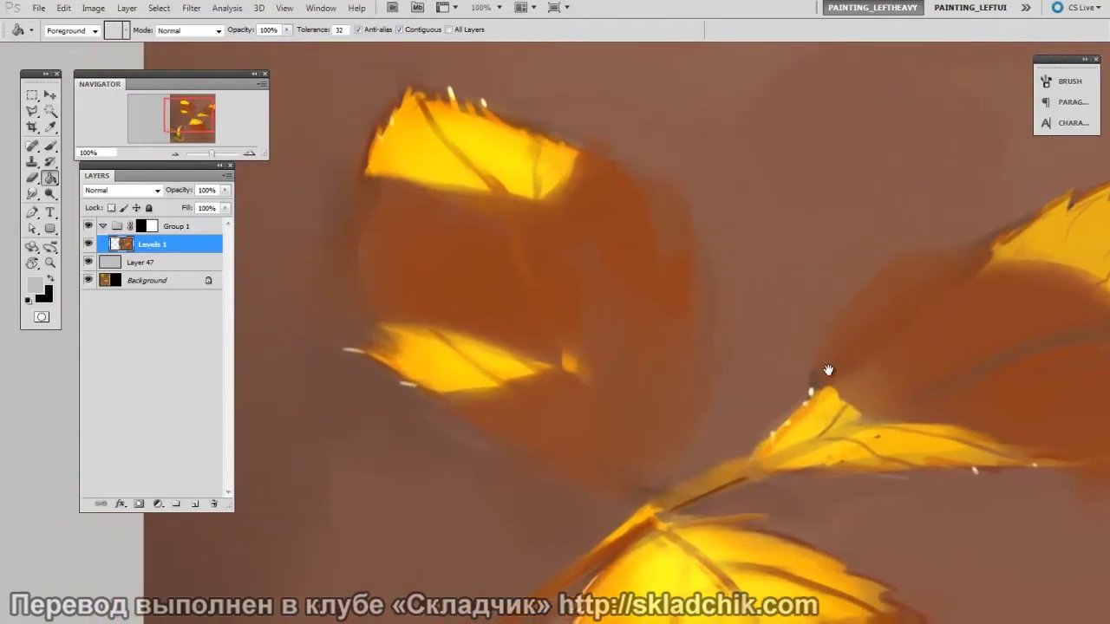
pyautogui.moveTo(988, 467); pyautogui.dragTo(759, 369)
pyautogui.moveTo(602, 590); pyautogui.dragTo(693, 480)
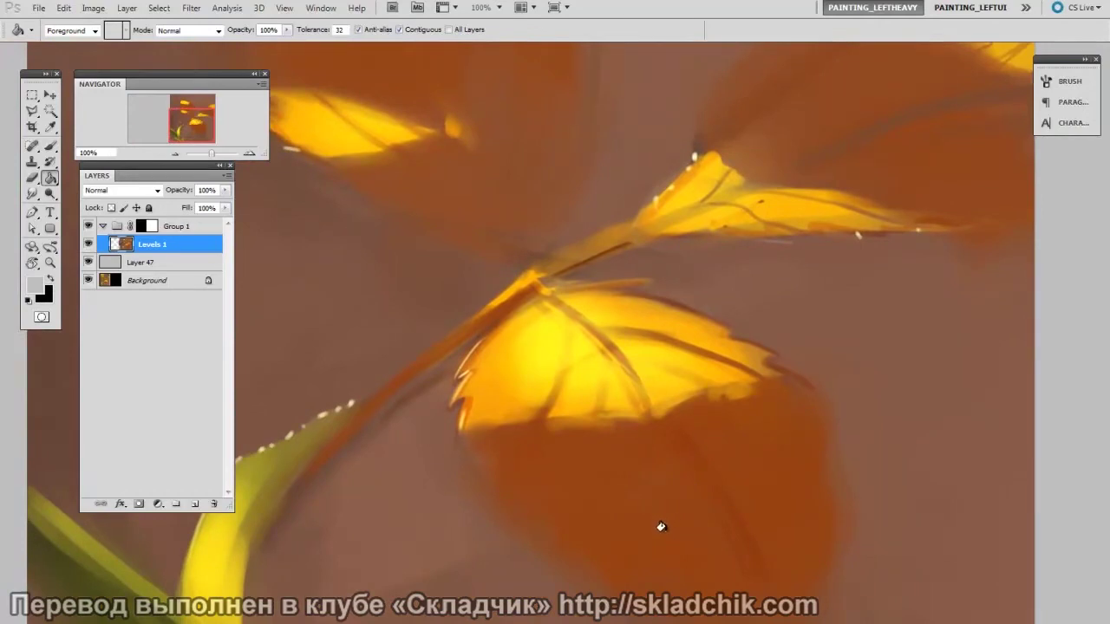
pyautogui.hotkey('ctrl', '-')
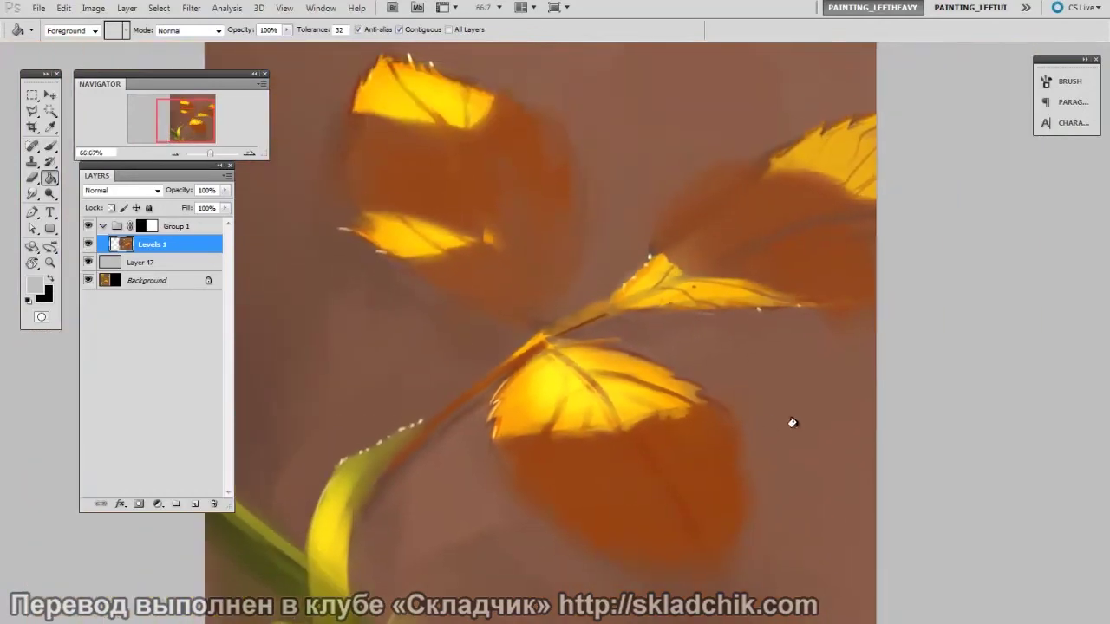